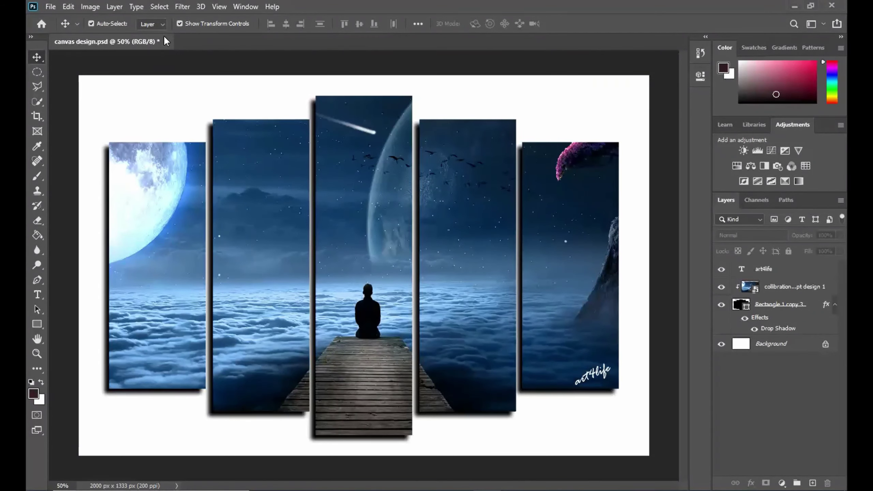
Step: Create a new blank document 3000 px wide and 2000 px high
{"action": "key", "text": "ctrl+n"}
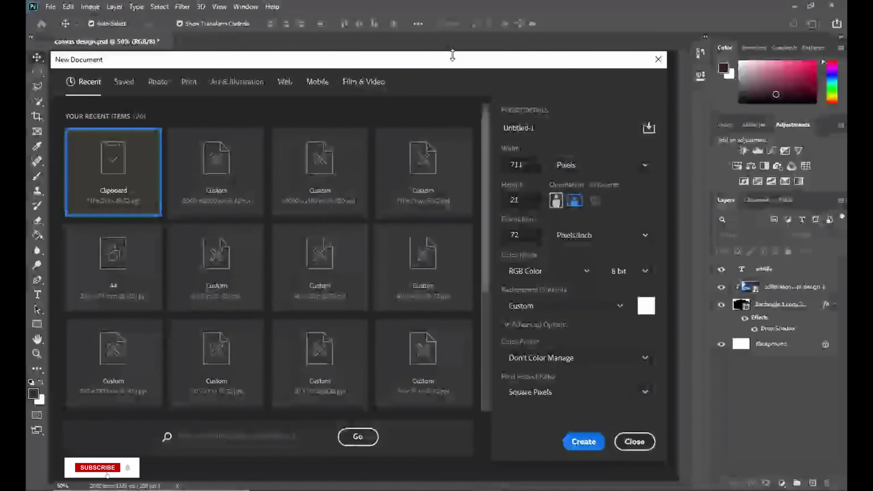
{"action": "left_click", "coordinate": [532, 166]}
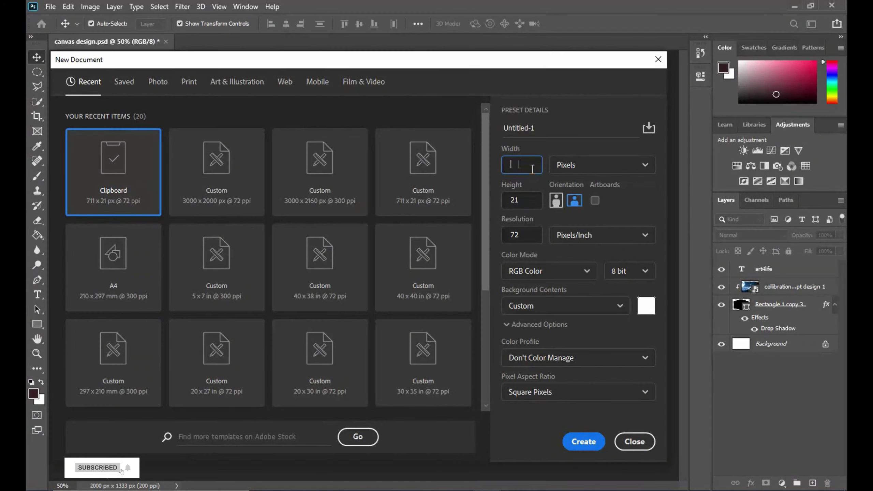
{"action": "type", "text": "300"}
{"action": "left_click", "coordinate": [529, 200]}
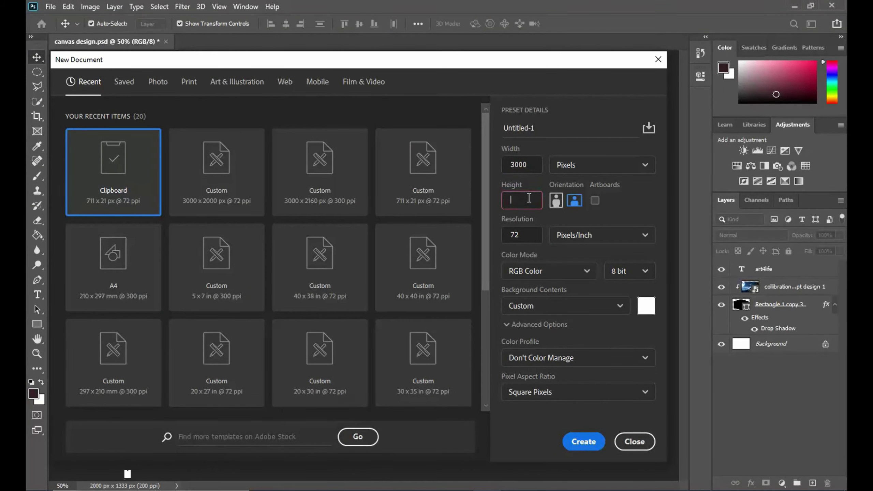
{"action": "type", "text": "2000"}
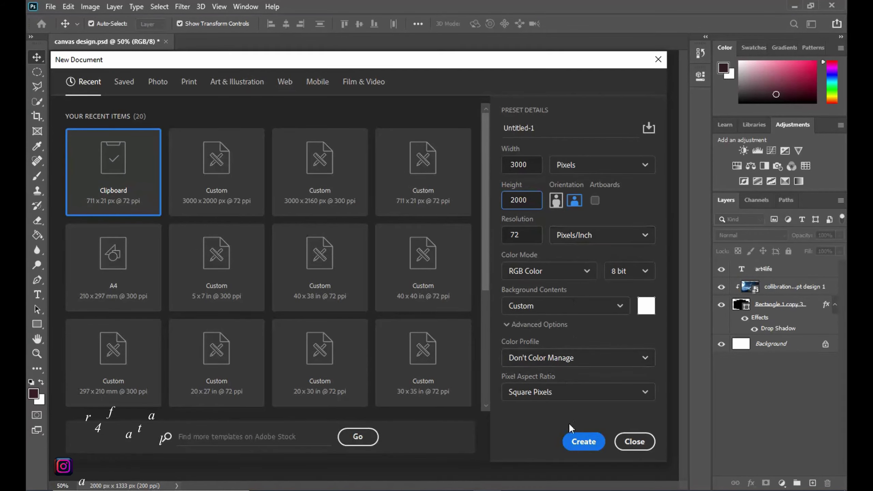
{"action": "left_click", "coordinate": [583, 441]}
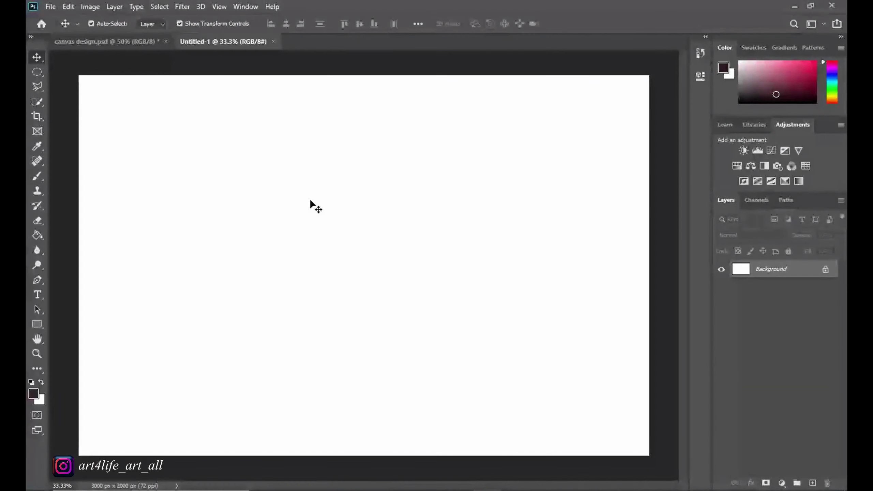
Step: Draw a tall, narrow black rectangle near the left side of the canvas
{"action": "left_click", "coordinate": [38, 324]}
{"action": "left_click", "coordinate": [86, 324]}
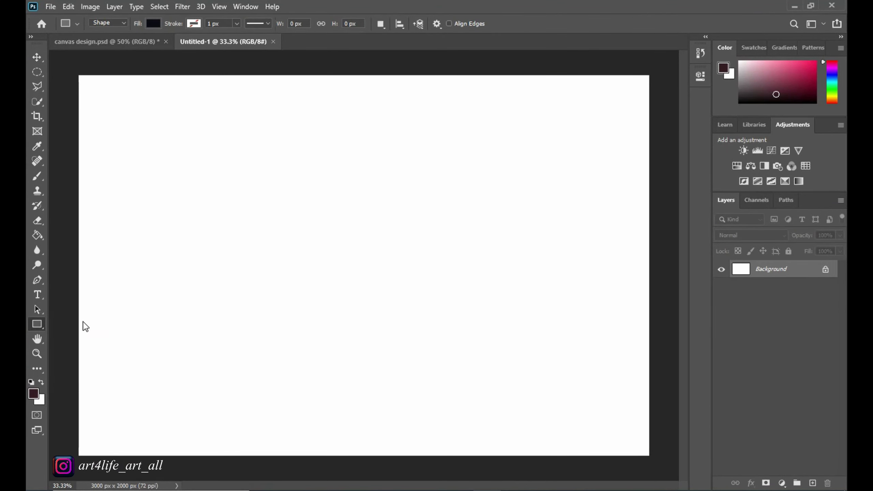
{"action": "left_click_drag", "start_coordinate": [101, 147], "coordinate": [195, 341]}
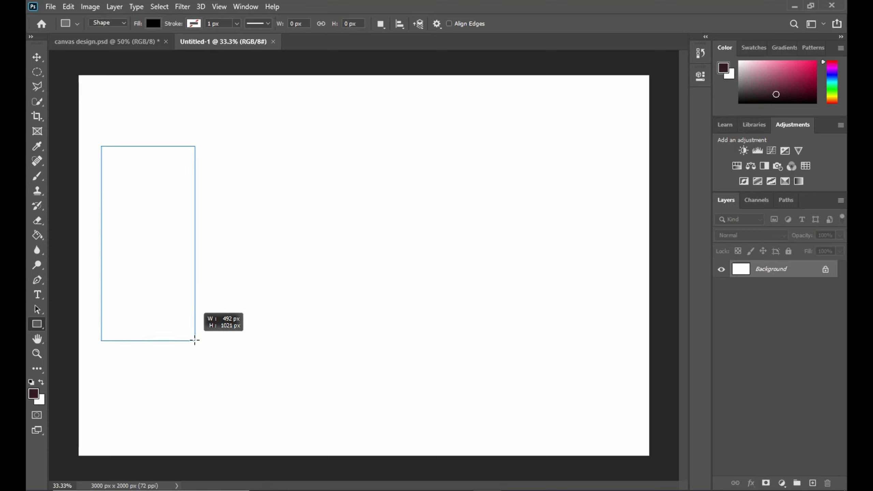
{"action": "left_click_drag", "start_coordinate": [195, 341], "coordinate": [181, 356]}
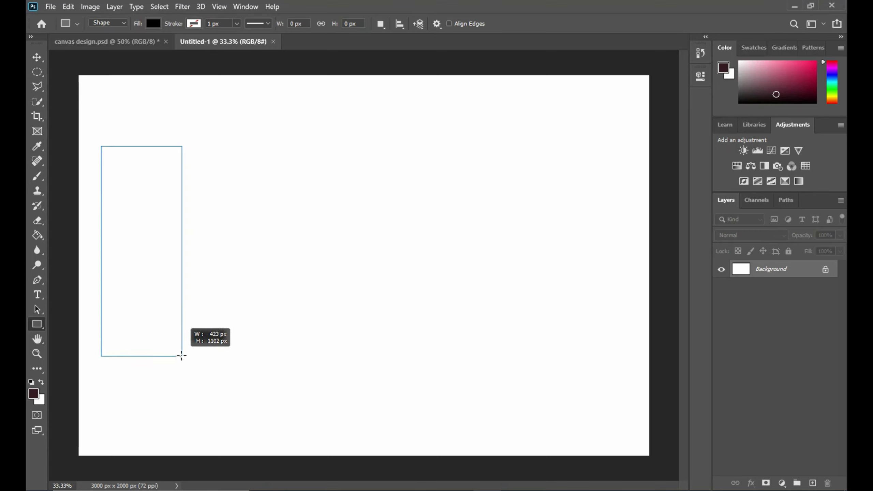
Step: Shift the rectangle slightly right and down, then duplicate it
{"action": "left_click", "coordinate": [39, 58]}
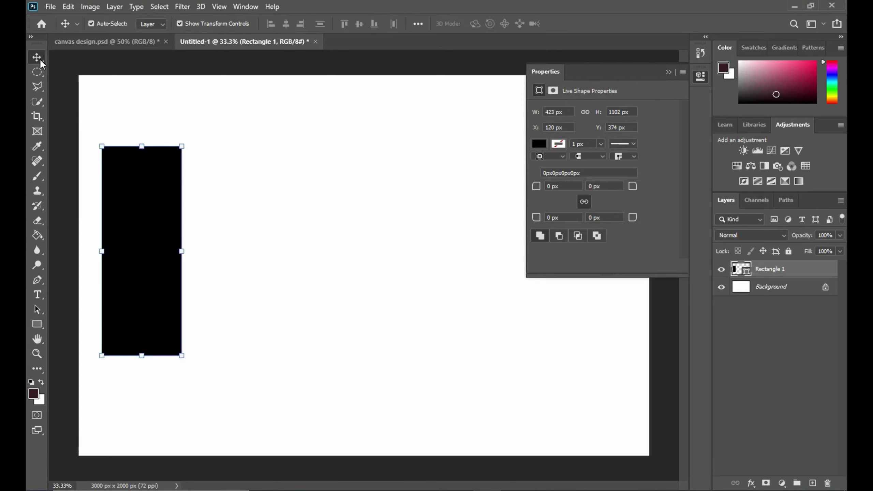
{"action": "left_click_drag", "start_coordinate": [141, 208], "coordinate": [181, 225]}
{"action": "left_click", "coordinate": [668, 72]}
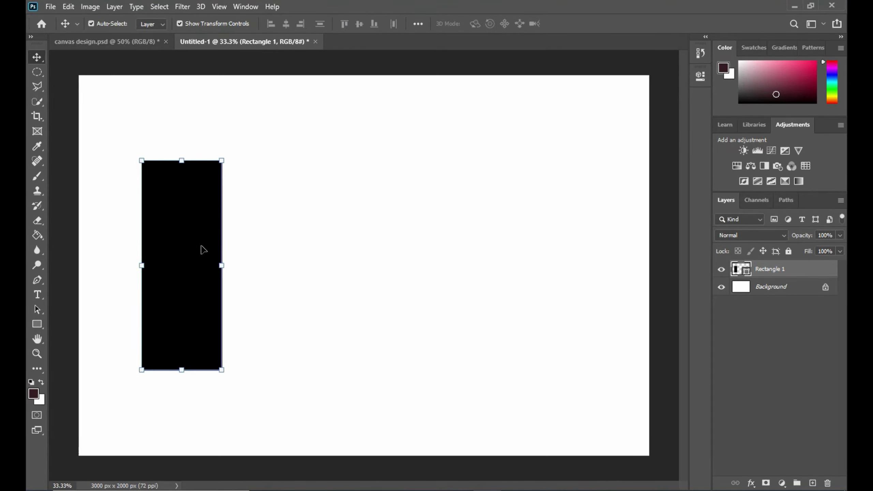
{"action": "key", "text": "ctrl+j"}
Step: Move the copy to the canvas's right side and set another duplicate beside it
{"action": "left_click_drag", "start_coordinate": [206, 250], "coordinate": [556, 245]}
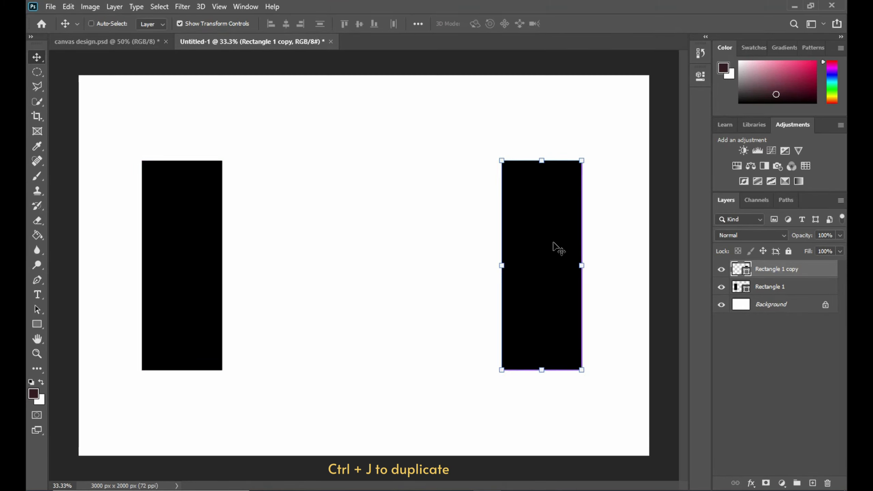
{"action": "key", "text": "ctrl+j"}
{"action": "left_click_drag", "start_coordinate": [555, 246], "coordinate": [468, 241]}
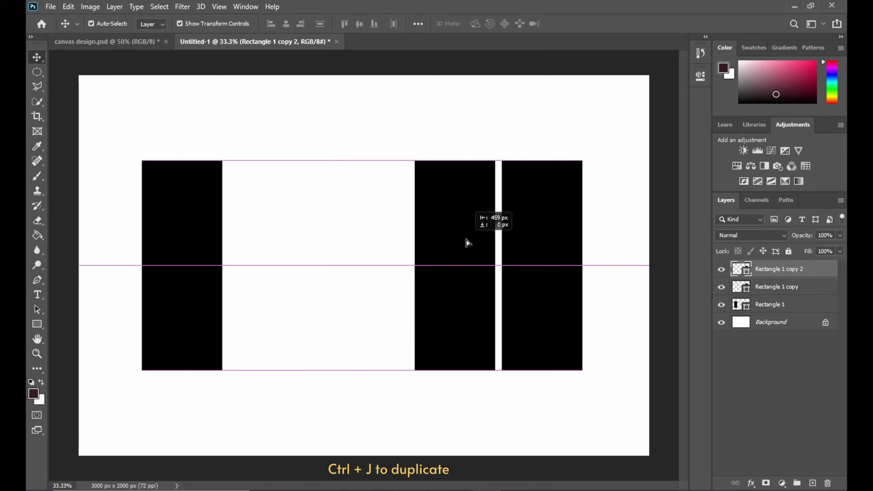
Step: Stretch the inner copy taller, centre it vertically, and copy it to the left half
{"action": "left_click_drag", "start_coordinate": [456, 159], "coordinate": [458, 127]}
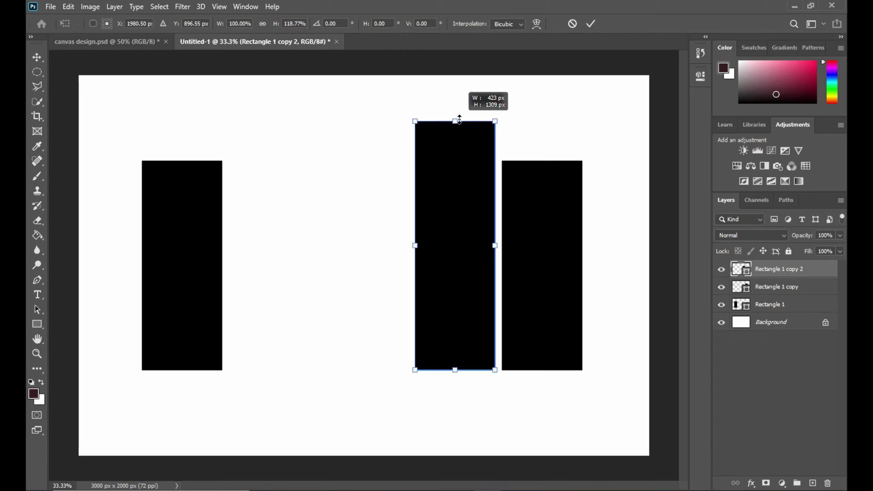
{"action": "left_click_drag", "start_coordinate": [458, 128], "coordinate": [458, 121]}
{"action": "left_click_drag", "start_coordinate": [461, 199], "coordinate": [465, 219]}
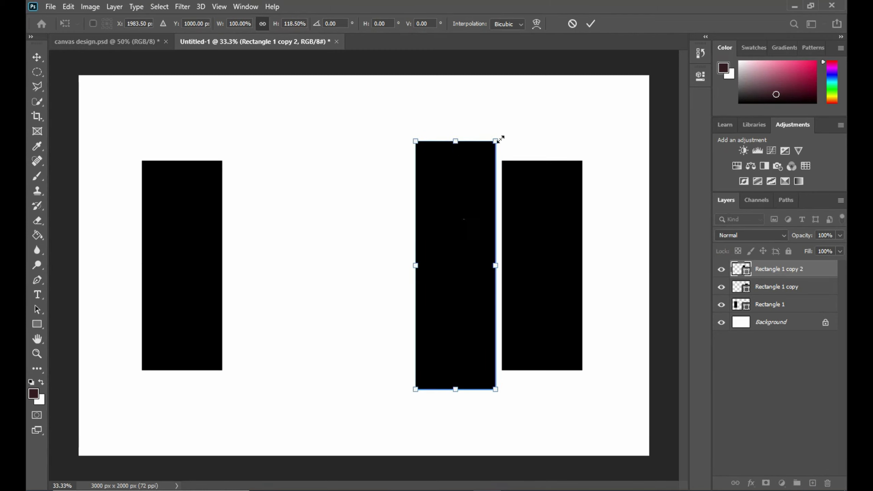
{"action": "left_click", "coordinate": [591, 24]}
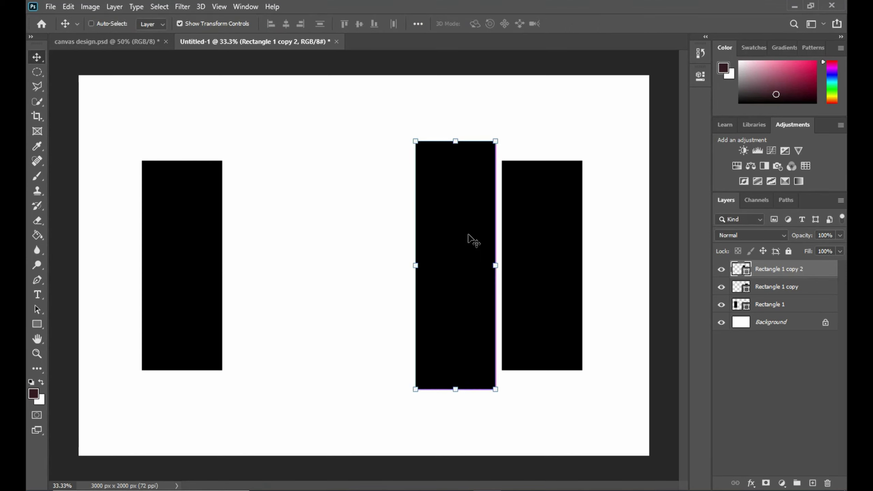
{"action": "left_click_drag", "start_coordinate": [468, 235], "coordinate": [273, 226]}
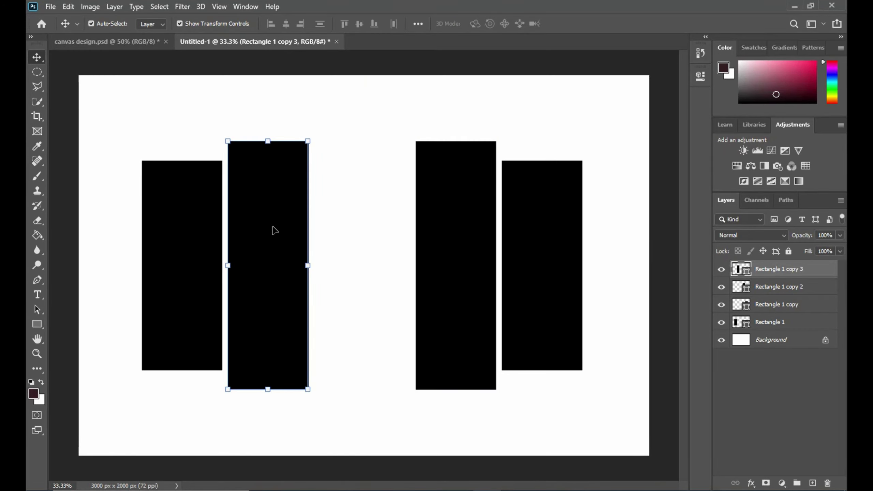
Step: Add a fifth rectangle in the centre gap, the tallest, centred vertically
{"action": "left_click_drag", "start_coordinate": [273, 230], "coordinate": [370, 230]}
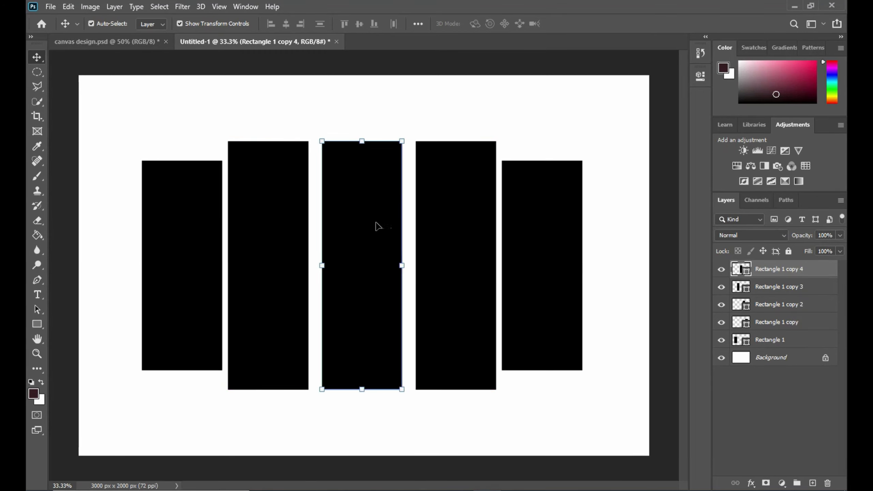
{"action": "left_click_drag", "start_coordinate": [361, 140], "coordinate": [364, 104]}
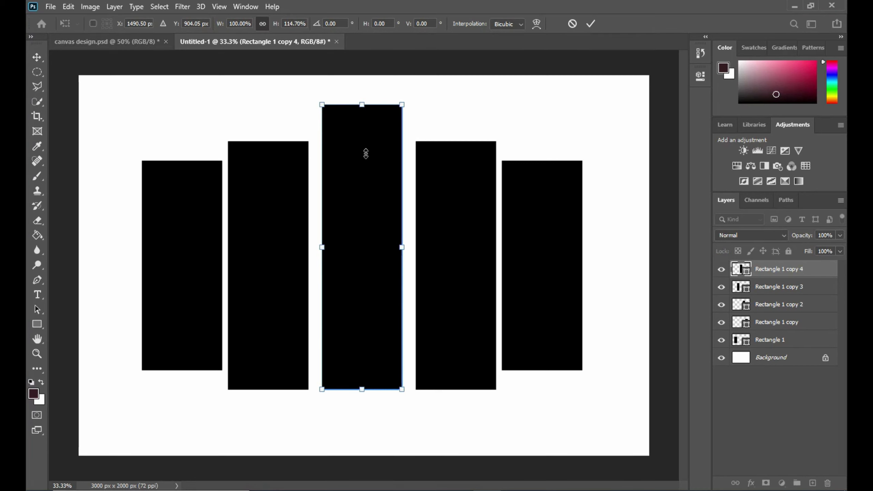
{"action": "left_click_drag", "start_coordinate": [364, 151], "coordinate": [369, 173]}
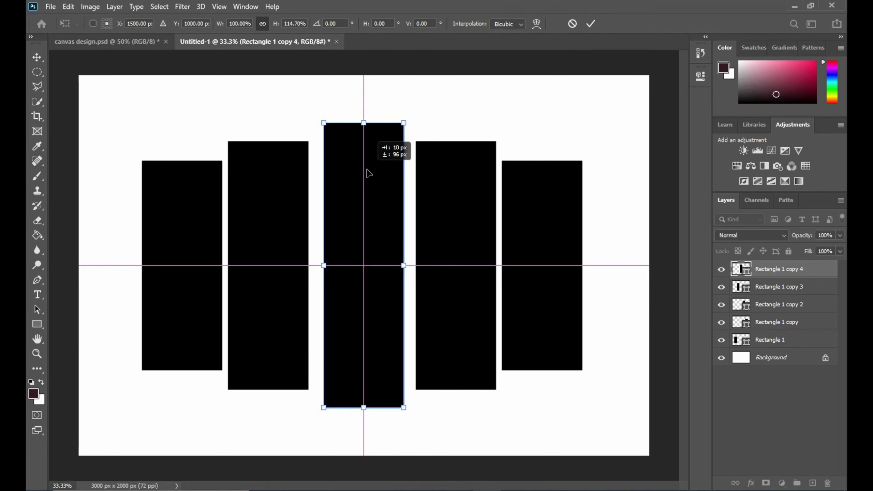
{"action": "left_click_drag", "start_coordinate": [363, 123], "coordinate": [363, 115]}
{"action": "left_click_drag", "start_coordinate": [374, 145], "coordinate": [374, 149]}
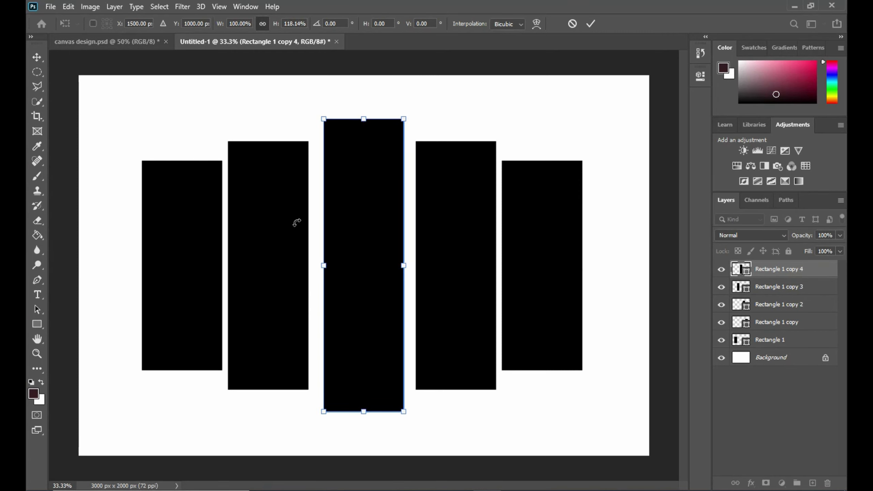
{"action": "left_click", "coordinate": [590, 23]}
Step: Space the five panels evenly around the centre panel
{"action": "left_click_drag", "start_coordinate": [277, 216], "coordinate": [277, 215]}
{"action": "left_click_drag", "start_coordinate": [203, 222], "coordinate": [206, 222]}
{"action": "left_click_drag", "start_coordinate": [287, 219], "coordinate": [292, 216]}
{"action": "left_click_drag", "start_coordinate": [195, 220], "coordinate": [201, 218]}
{"action": "left_click_drag", "start_coordinate": [426, 223], "coordinate": [430, 227]}
{"action": "left_click_drag", "start_coordinate": [538, 228], "coordinate": [534, 227]}
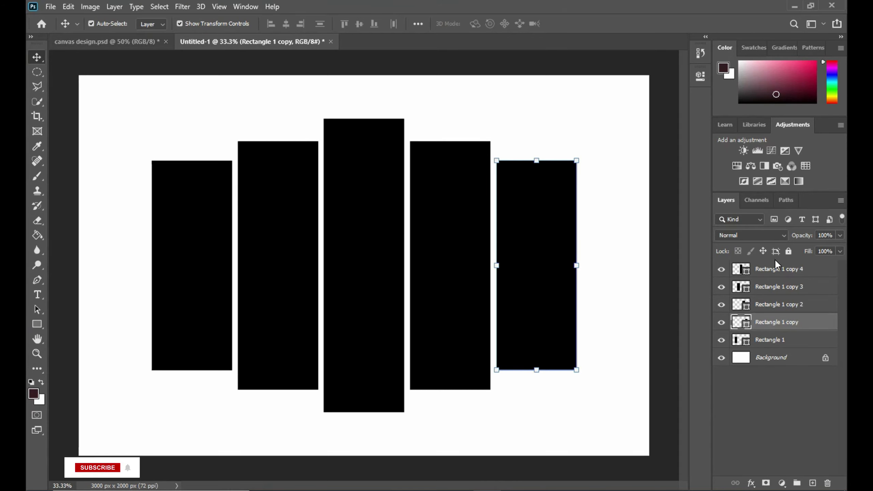
Step: Select all five panel layers and merge them into one shape
{"action": "left_click", "coordinate": [775, 270]}
{"action": "left_click", "coordinate": [779, 342], "text": "shift"}
{"action": "right_click", "coordinate": [779, 288]}
{"action": "left_click", "coordinate": [691, 345]}
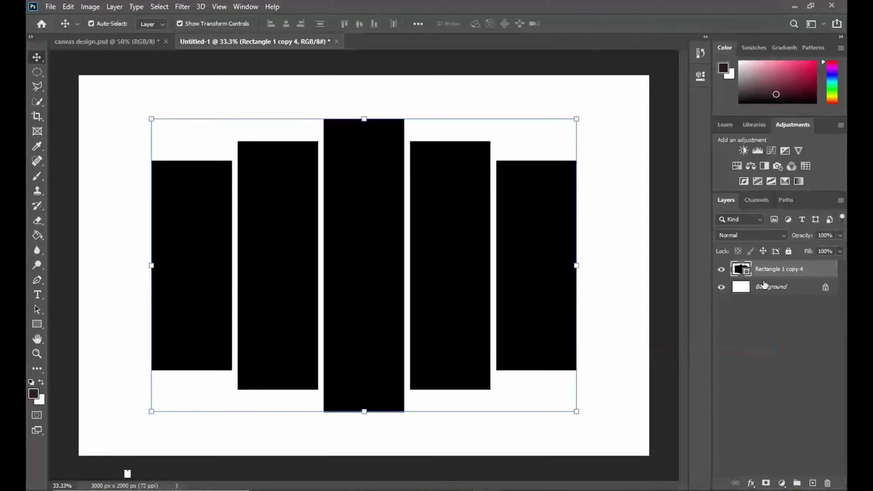
{"action": "left_click", "coordinate": [51, 6]}
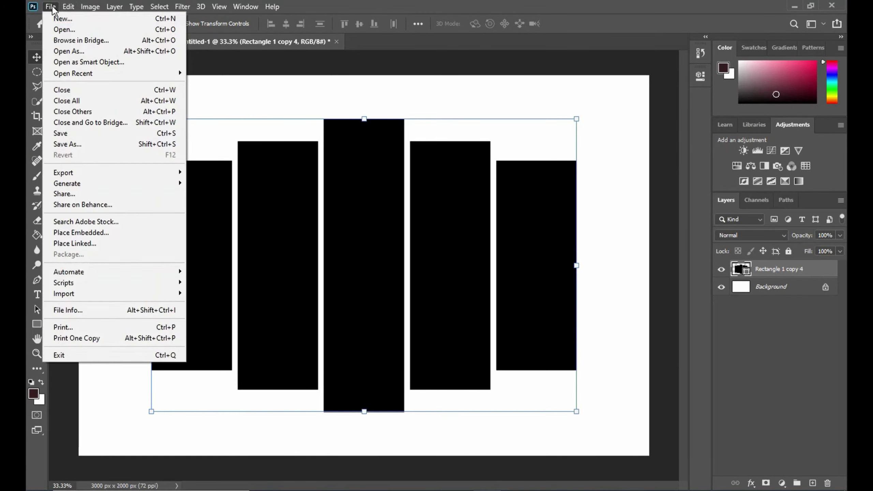
Step: Embed the FANTACY EDIT image and scale it up to cover all five panels
{"action": "left_click", "coordinate": [76, 229]}
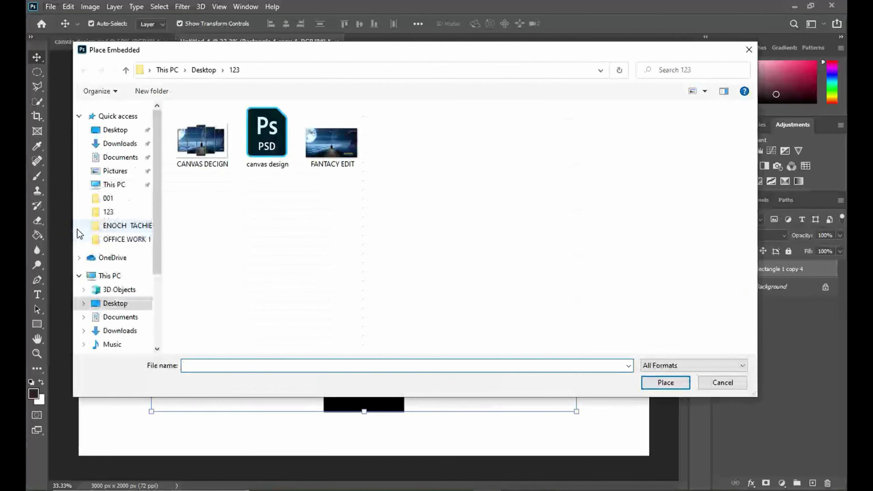
{"action": "left_click", "coordinate": [326, 145]}
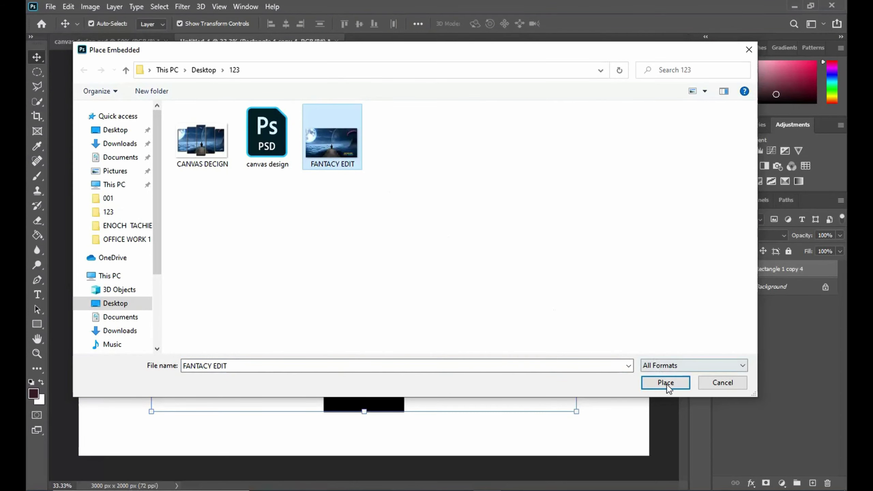
{"action": "left_click", "coordinate": [665, 382]}
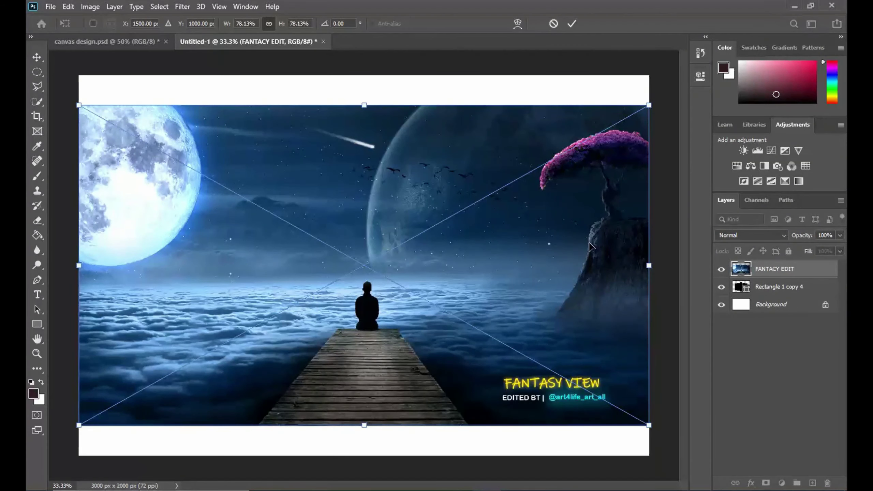
{"action": "key", "text": "ctrl+minus"}
{"action": "left_click_drag", "start_coordinate": [577, 144], "coordinate": [610, 127]}
{"action": "mouse_move", "coordinate": [435, 181]}
{"action": "left_mouse_down"}
{"action": "mouse_move", "coordinate": [420, 196]}
{"action": "mouse_move", "coordinate": [417, 186]}
{"action": "left_mouse_up"}
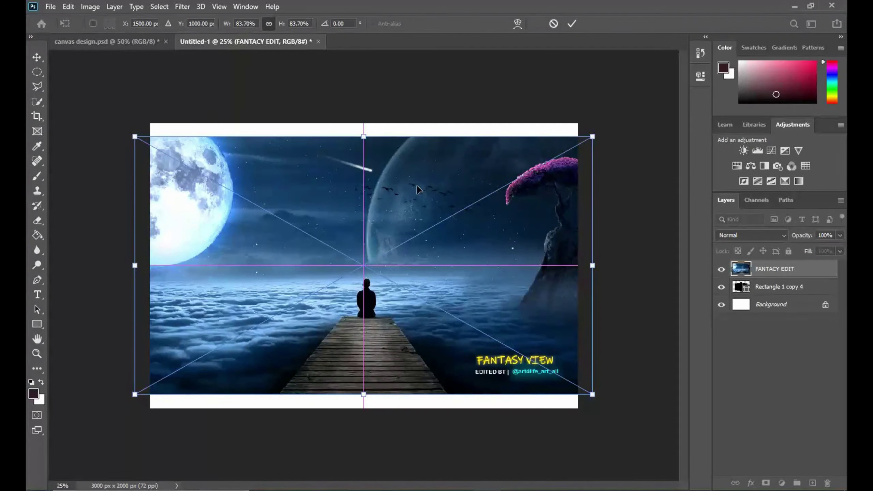
{"action": "left_click", "coordinate": [571, 24]}
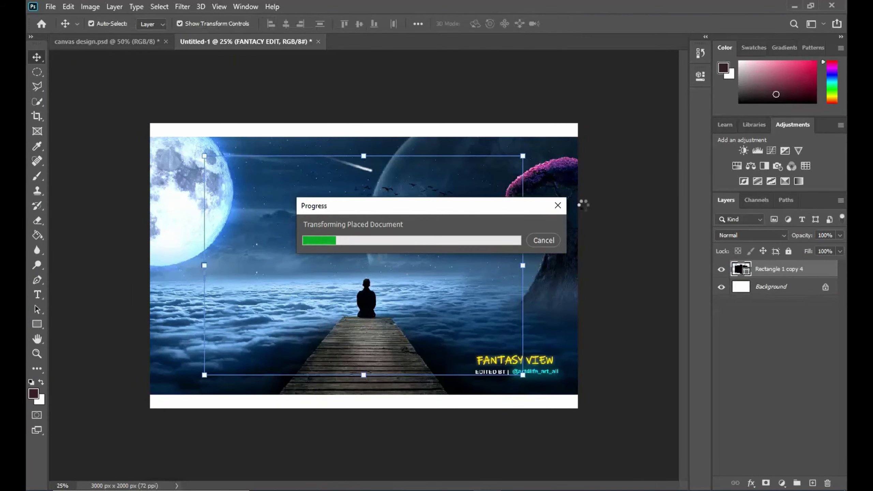
Step: Clip the photo into the panel shapes and begin shrinking it
{"action": "right_click", "coordinate": [773, 272]}
{"action": "left_click", "coordinate": [708, 252]}
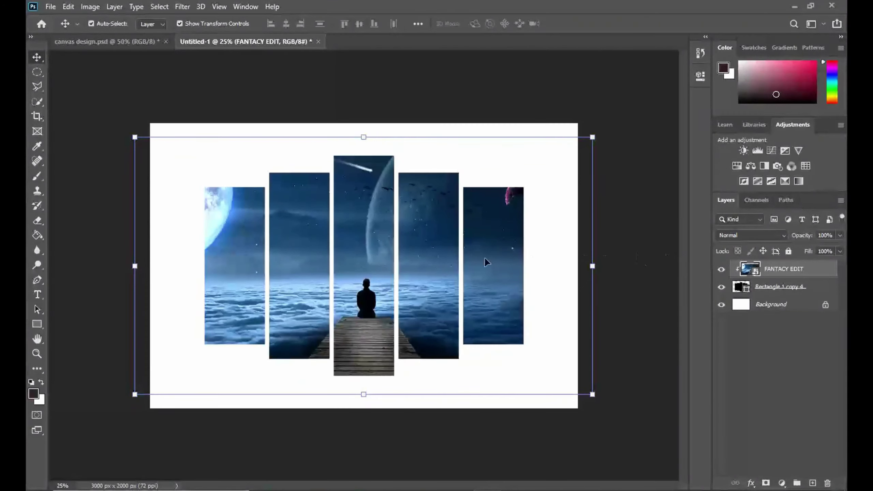
{"action": "left_click", "coordinate": [592, 137]}
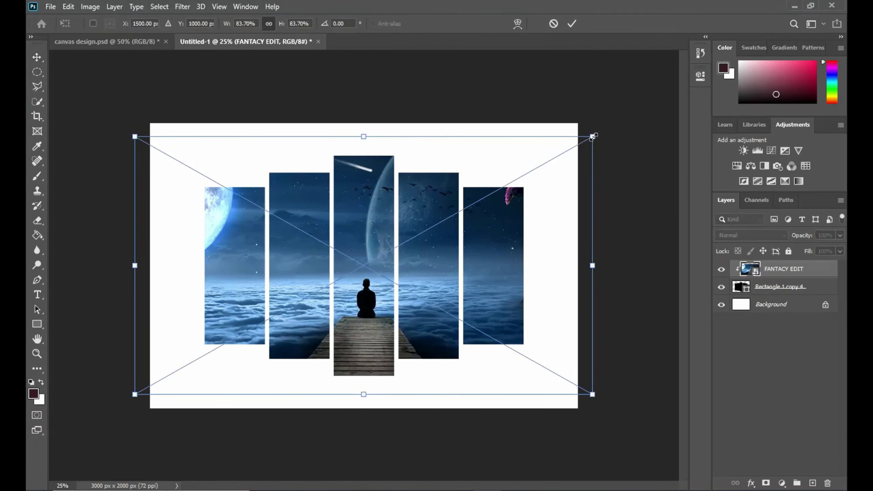
{"action": "left_click_drag", "start_coordinate": [593, 137], "coordinate": [555, 165]}
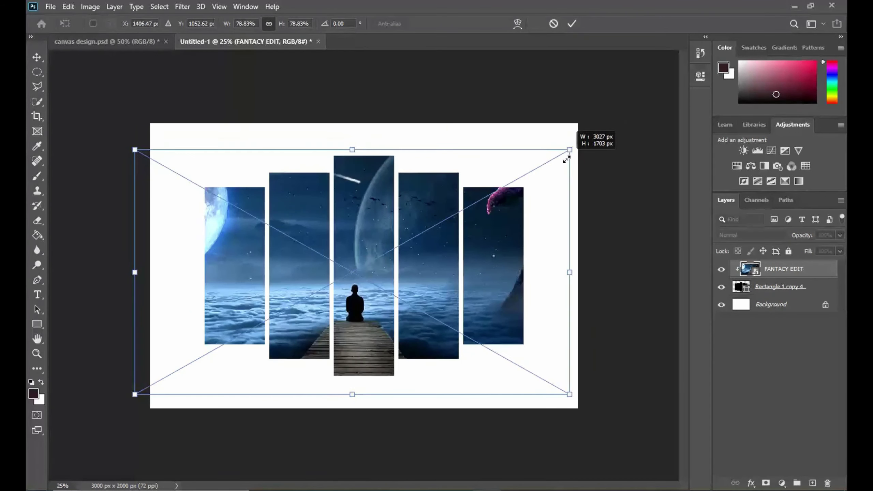
{"action": "left_click_drag", "start_coordinate": [550, 168], "coordinate": [537, 176]}
{"action": "left_click_drag", "start_coordinate": [367, 227], "coordinate": [391, 224]}
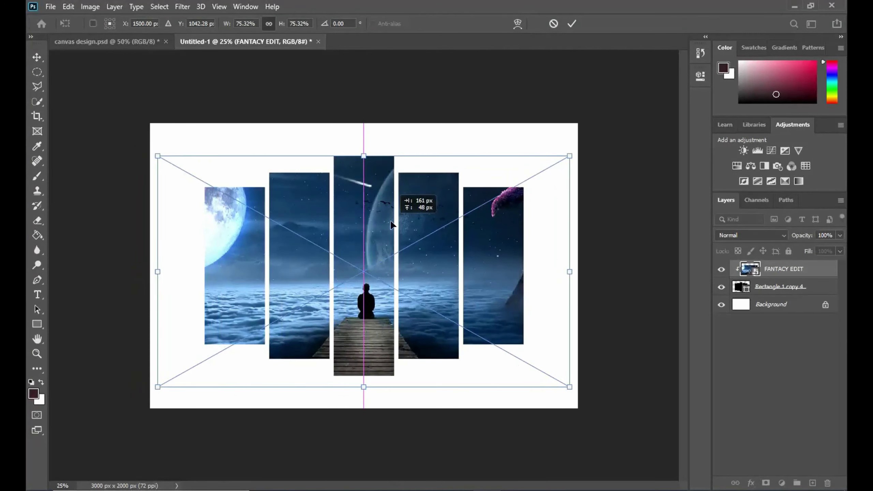
Step: Shrink the photo to about 73%, centre it over the panels, and commit
{"action": "left_click_drag", "start_coordinate": [569, 155], "coordinate": [565, 158]}
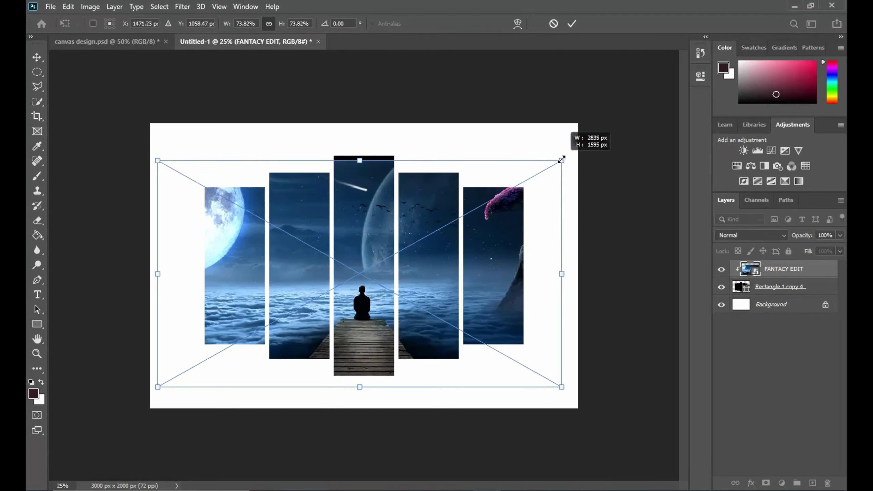
{"action": "left_click_drag", "start_coordinate": [383, 226], "coordinate": [380, 223]}
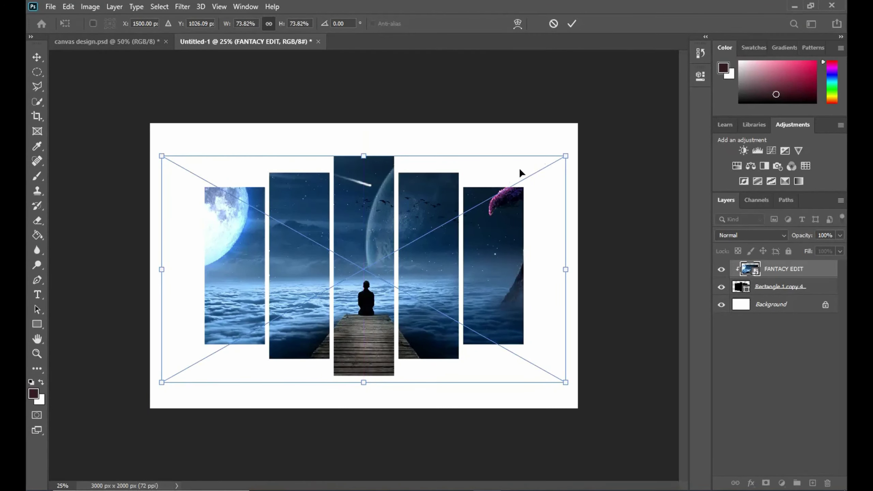
{"action": "left_click_drag", "start_coordinate": [564, 154], "coordinate": [562, 159]}
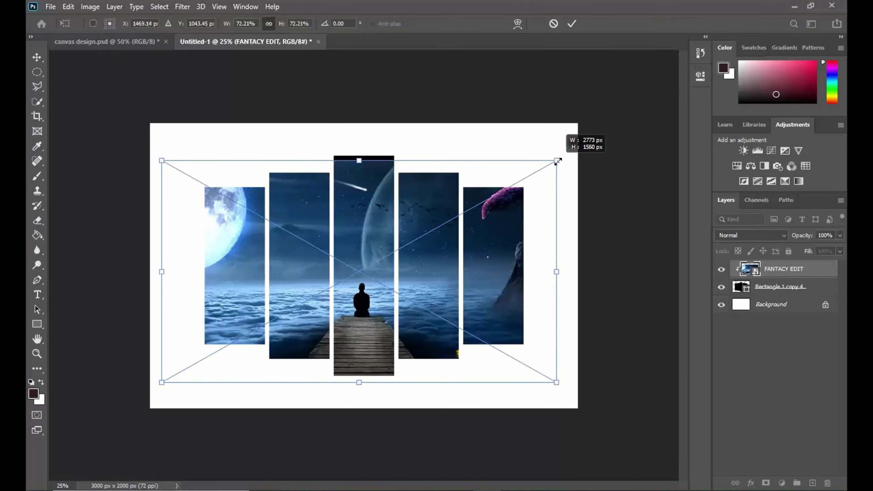
{"action": "left_click_drag", "start_coordinate": [394, 209], "coordinate": [382, 210]}
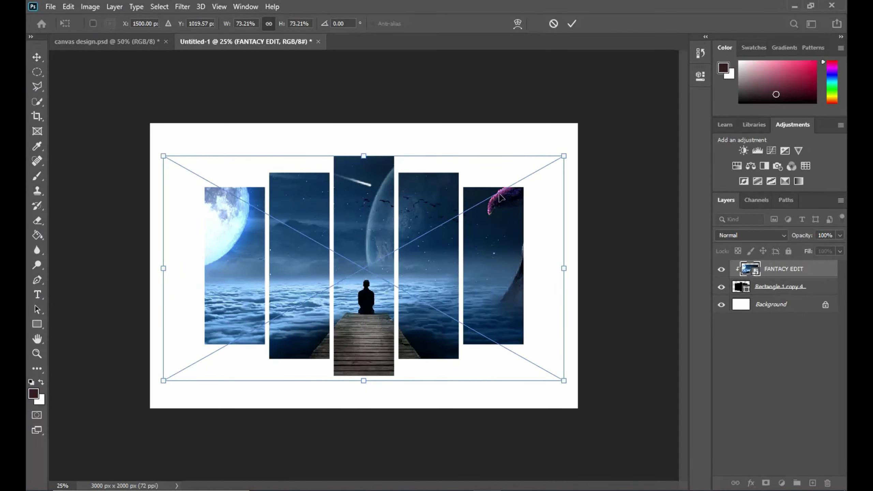
{"action": "left_click", "coordinate": [569, 23]}
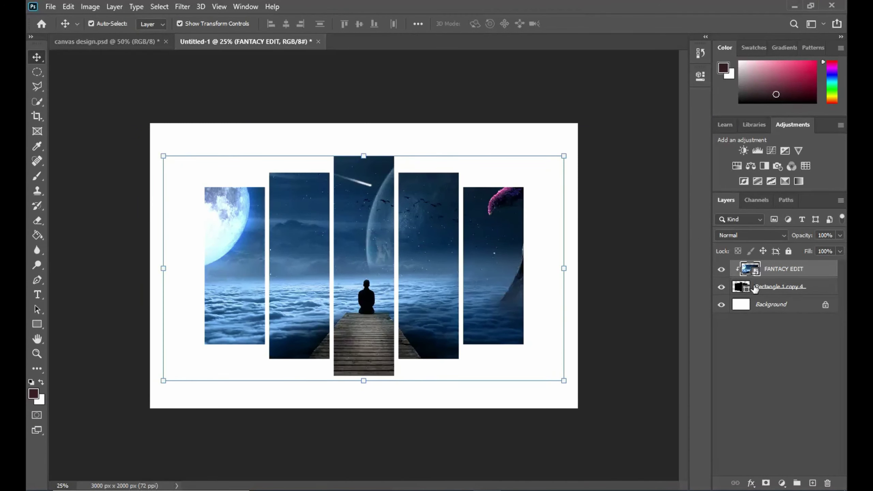
{"action": "left_click", "coordinate": [773, 290]}
Step: Scale the panels and photo together to about 124%, centre them, and deselect
{"action": "left_click", "coordinate": [771, 272], "text": "shift"}
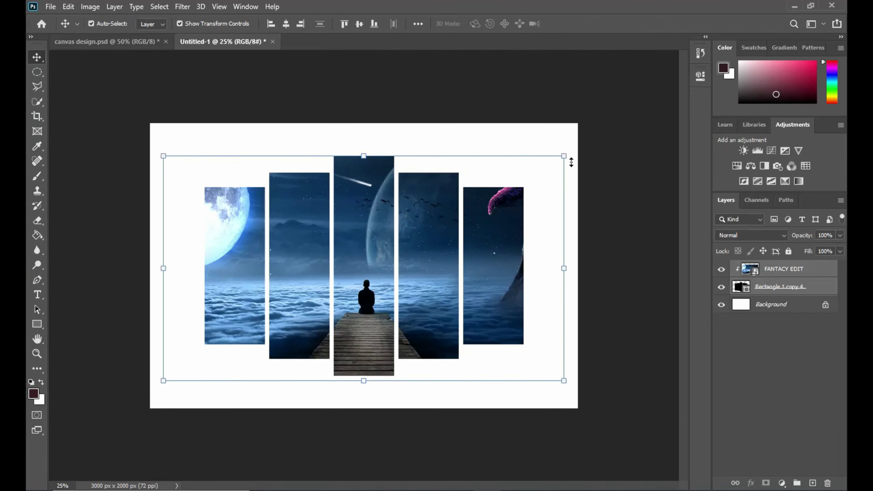
{"action": "left_click_drag", "start_coordinate": [565, 154], "coordinate": [648, 113]}
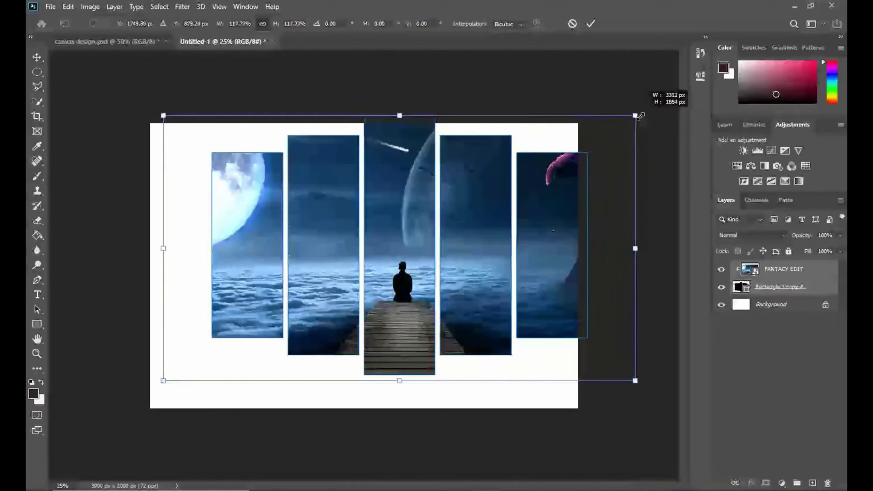
{"action": "left_click_drag", "start_coordinate": [507, 228], "coordinate": [466, 248]}
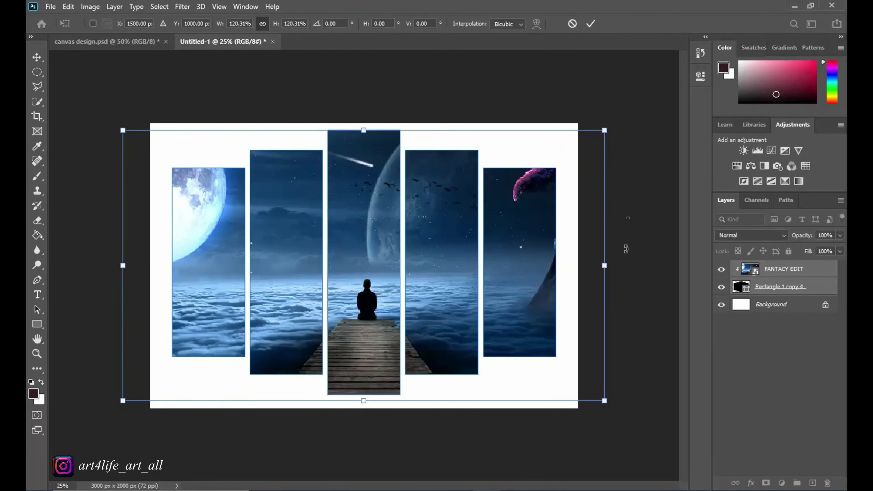
{"action": "left_click_drag", "start_coordinate": [605, 130], "coordinate": [617, 124]}
{"action": "left_click_drag", "start_coordinate": [391, 221], "coordinate": [387, 225]}
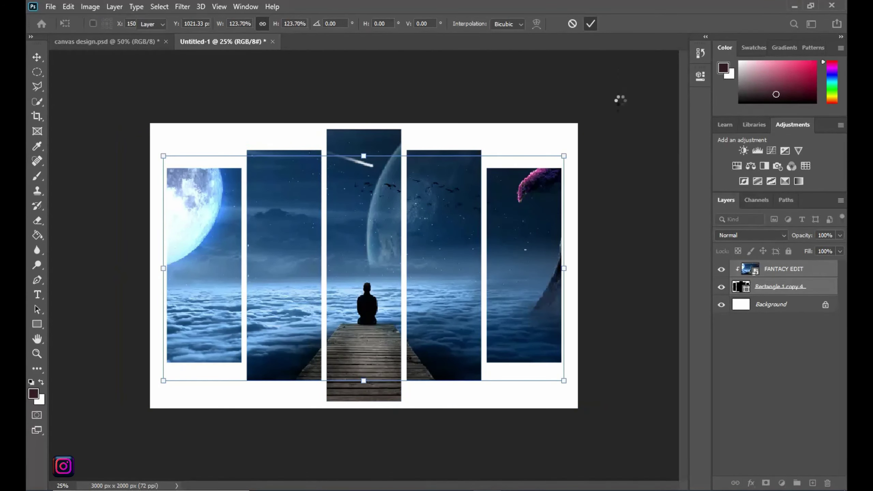
{"action": "key", "text": "Return"}
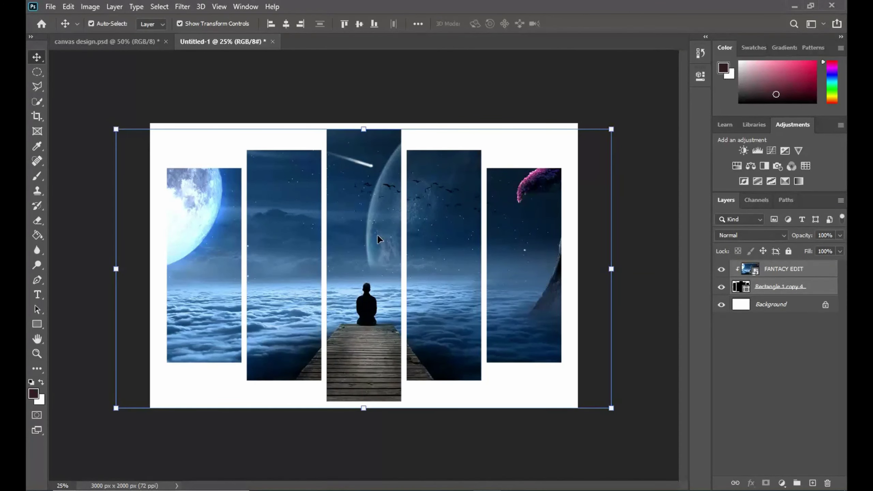
{"action": "key", "text": "shift+Left"}
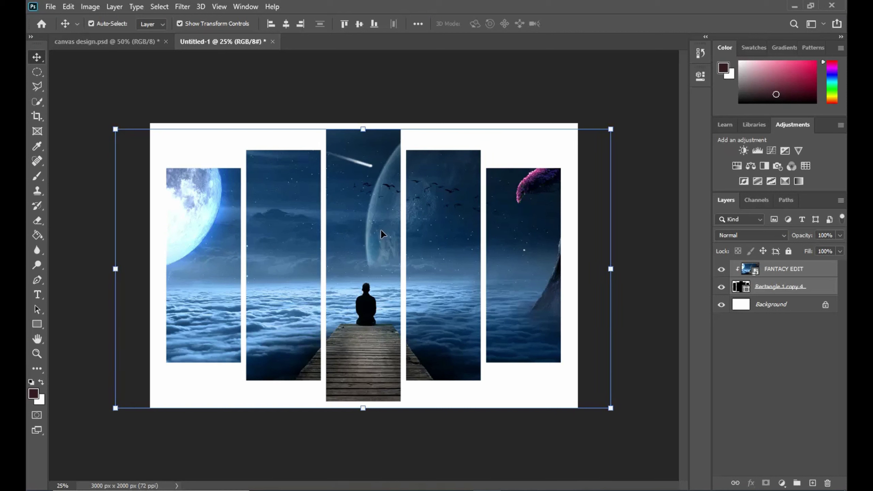
{"action": "left_click", "coordinate": [749, 318]}
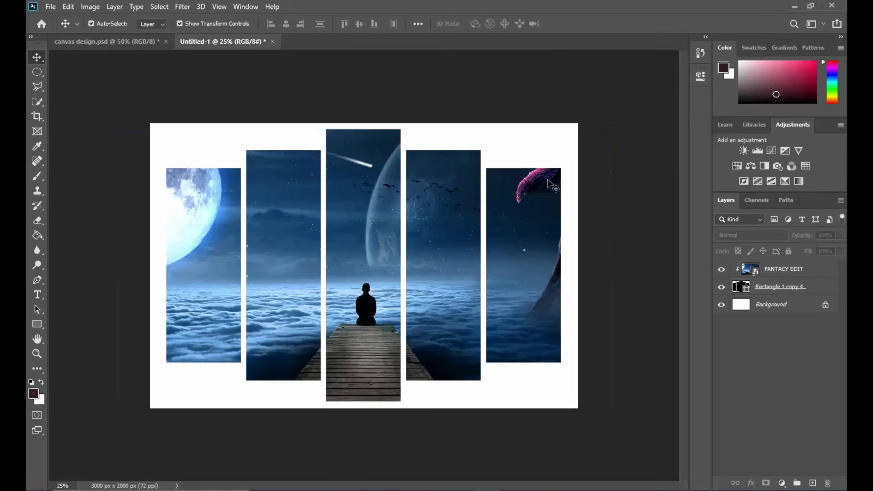
Step: Add a drop shadow to the panel layer with a 45° angle
{"action": "left_click", "coordinate": [779, 289]}
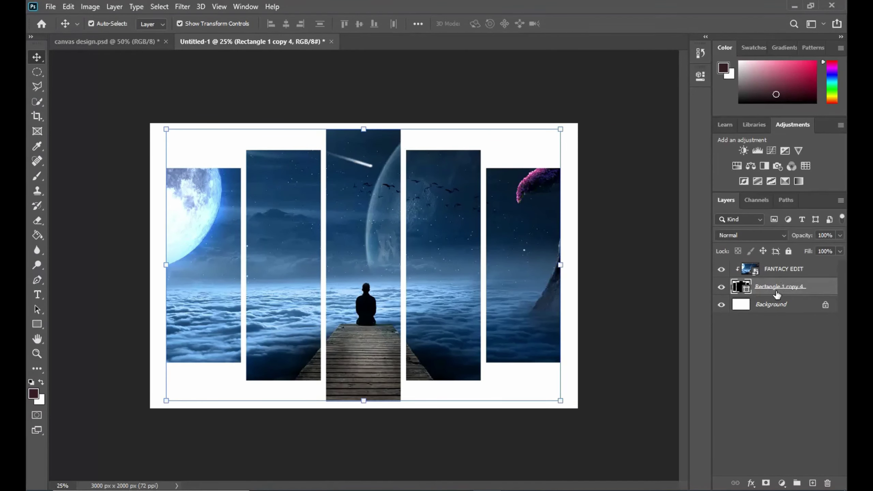
{"action": "left_click", "coordinate": [751, 482]}
{"action": "left_click", "coordinate": [756, 478]}
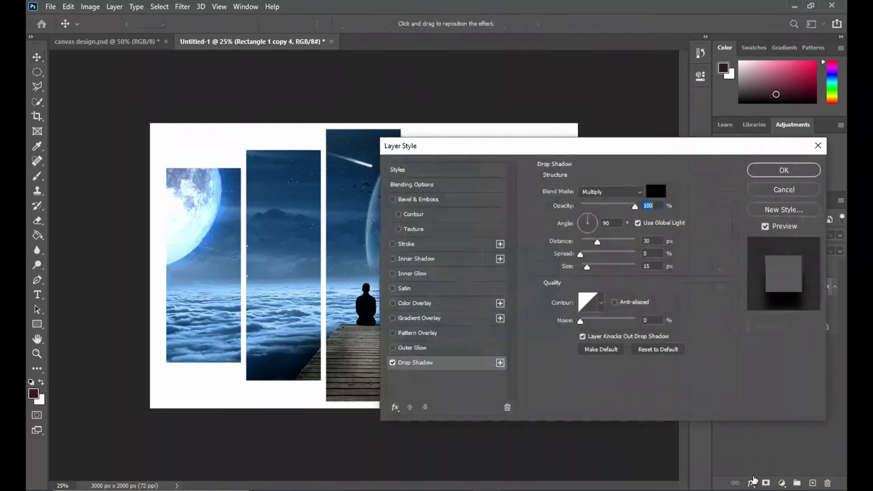
{"action": "left_click_drag", "start_coordinate": [591, 146], "coordinate": [690, 83]}
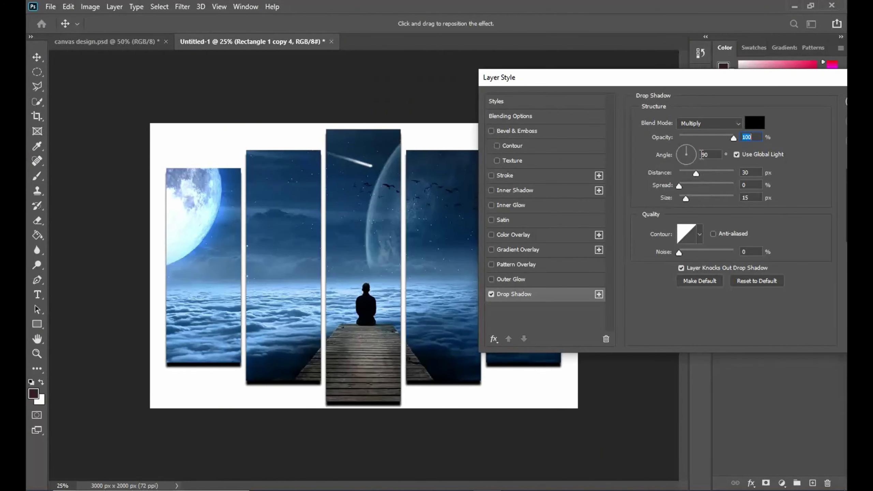
{"action": "key", "text": "BackSpace"}
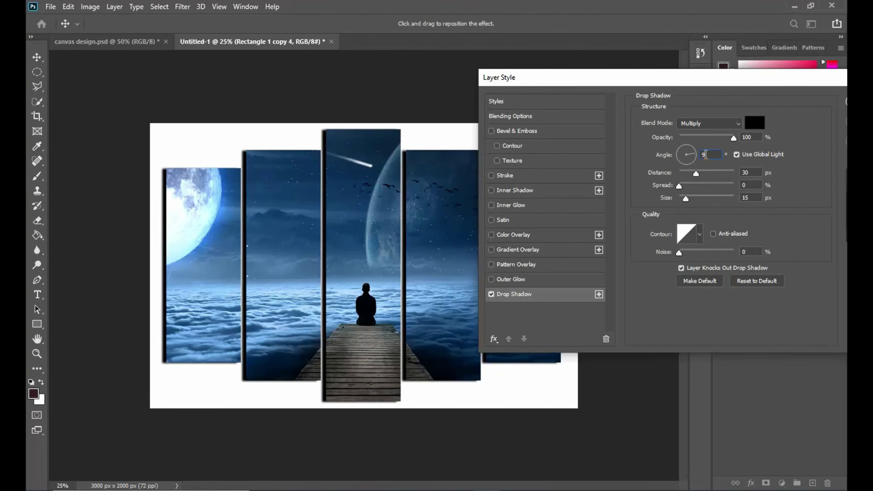
{"action": "key", "text": "BackSpace"}
{"action": "type", "text": "5"}
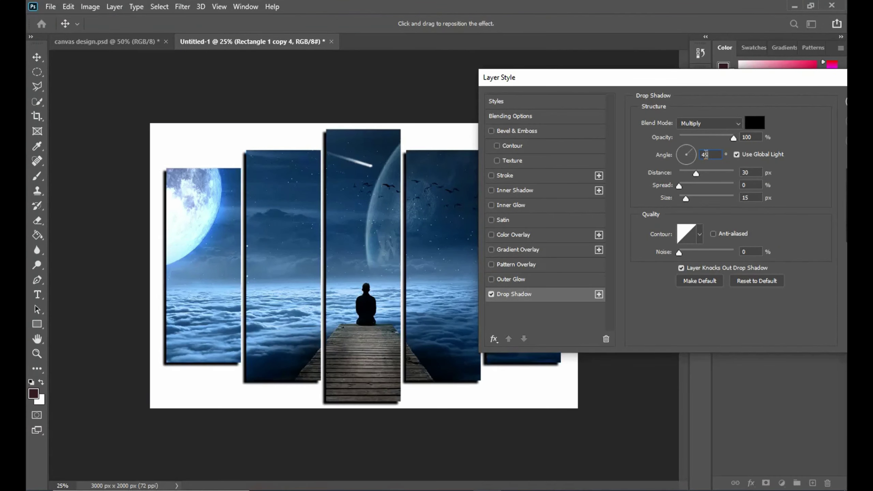
Step: Set the drop shadow distance to 35 px and size to 20 px, and apply
{"action": "left_click_drag", "start_coordinate": [696, 173], "coordinate": [697, 175]}
{"action": "double_click", "coordinate": [749, 172]}
{"action": "key", "text": "BackSpace"}
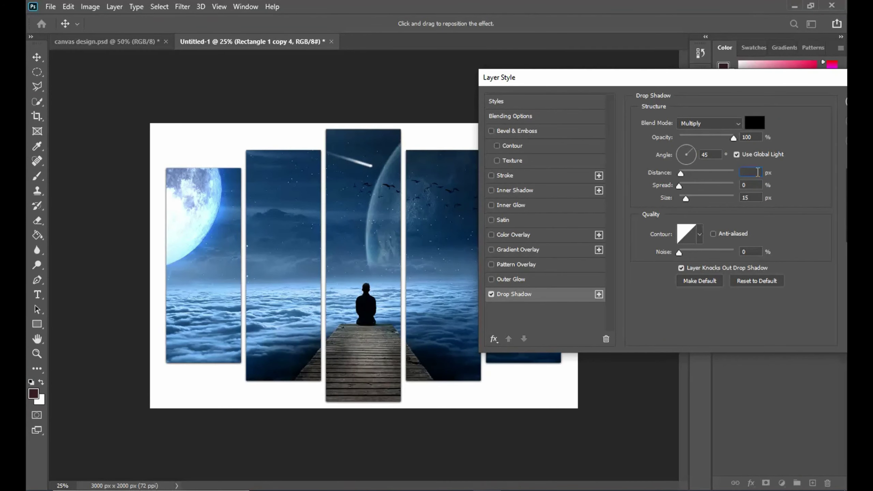
{"action": "type", "text": "35"}
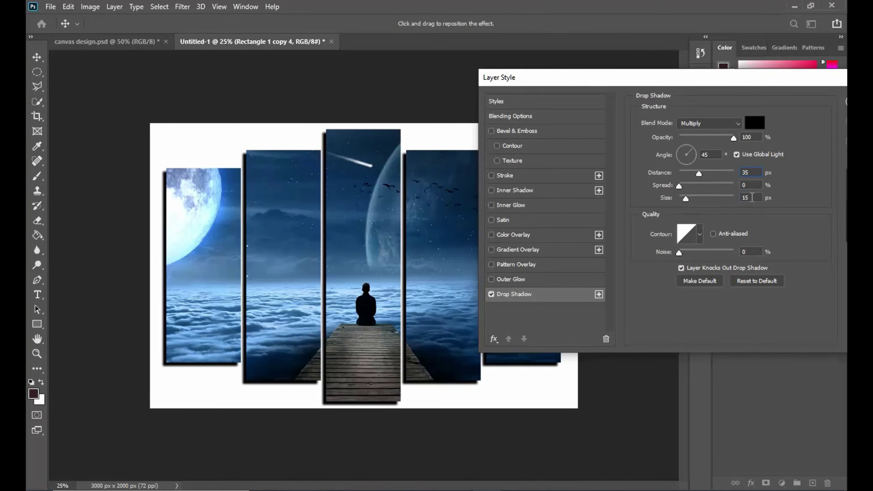
{"action": "key", "text": "BackSpace"}
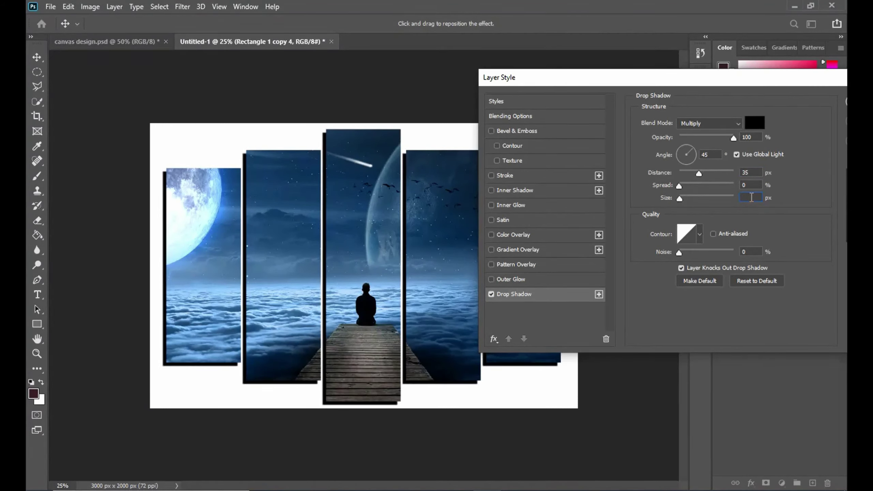
{"action": "type", "text": "20"}
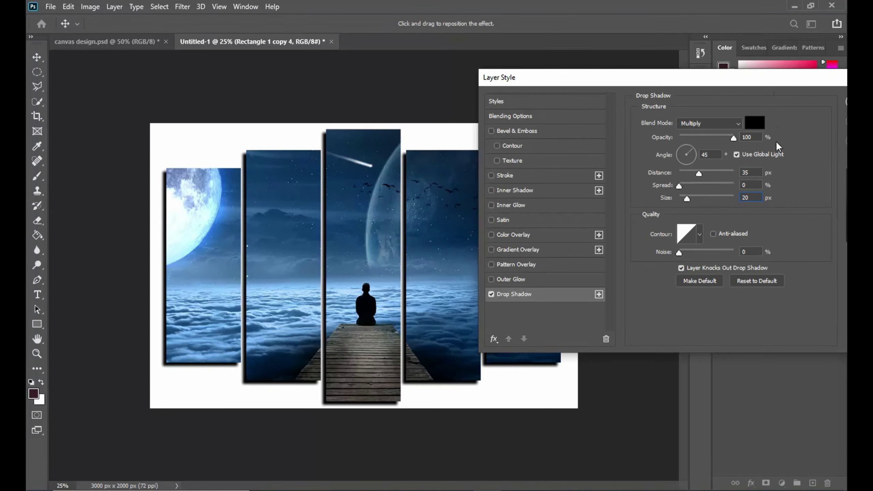
{"action": "left_click_drag", "start_coordinate": [773, 80], "coordinate": [601, 103]}
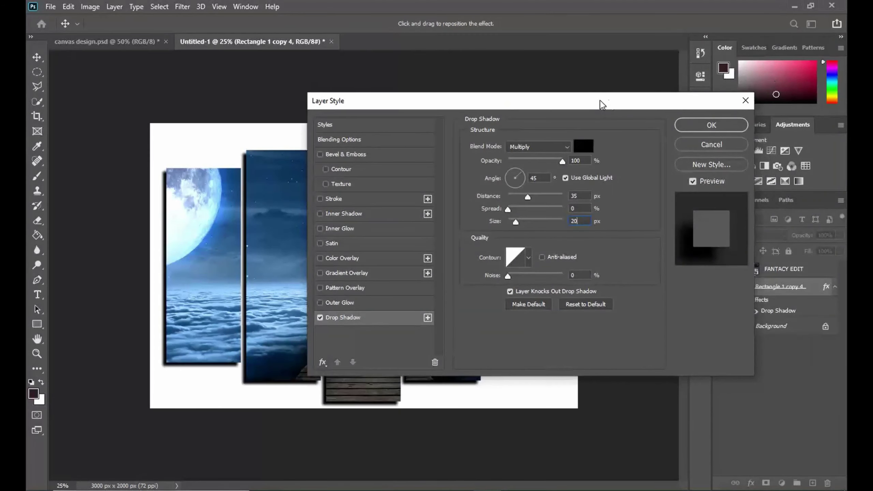
{"action": "left_click", "coordinate": [724, 124]}
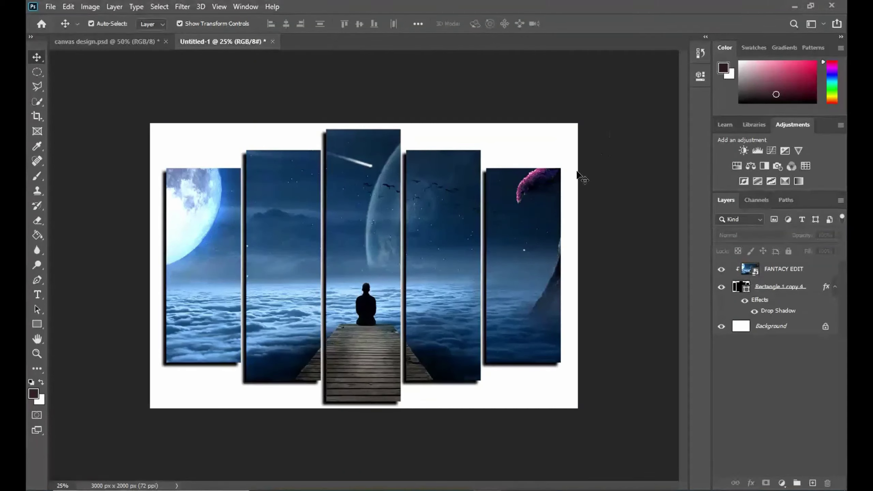
Step: Zoom in to 33.33% to review the finished five-panel mockup
{"action": "key", "text": "ctrl+plus"}
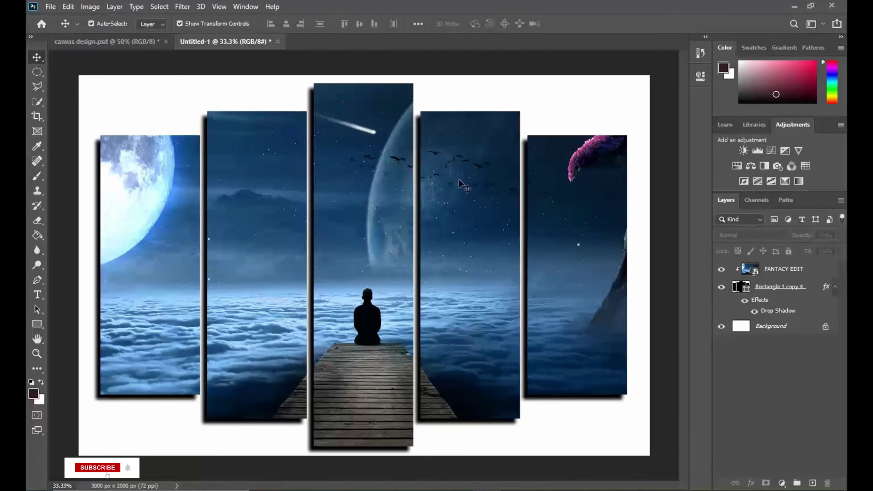